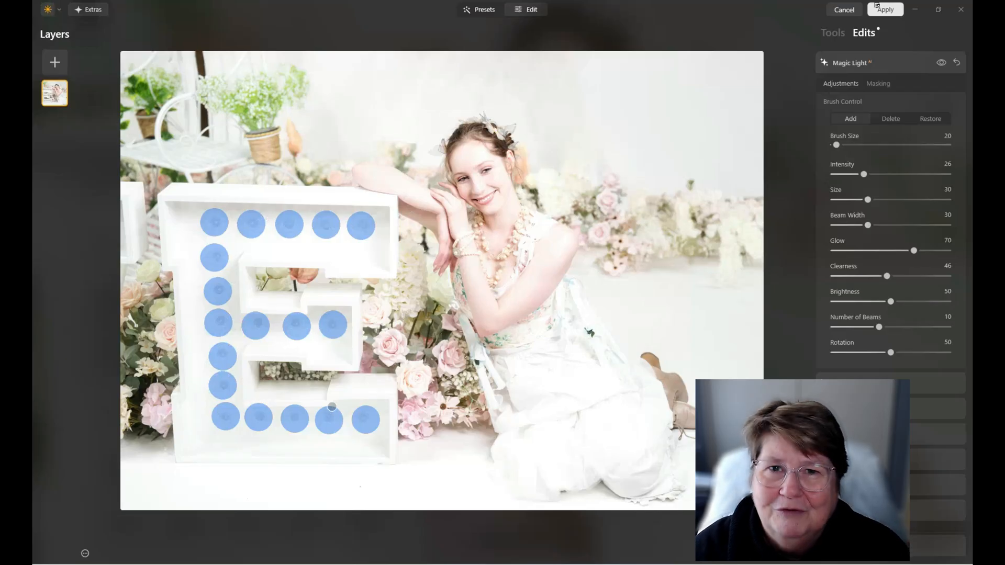
Step: Review the adjustment values of the Glow, Mystical, Dramatic and Develop edits on the photo
left_click(864, 384)
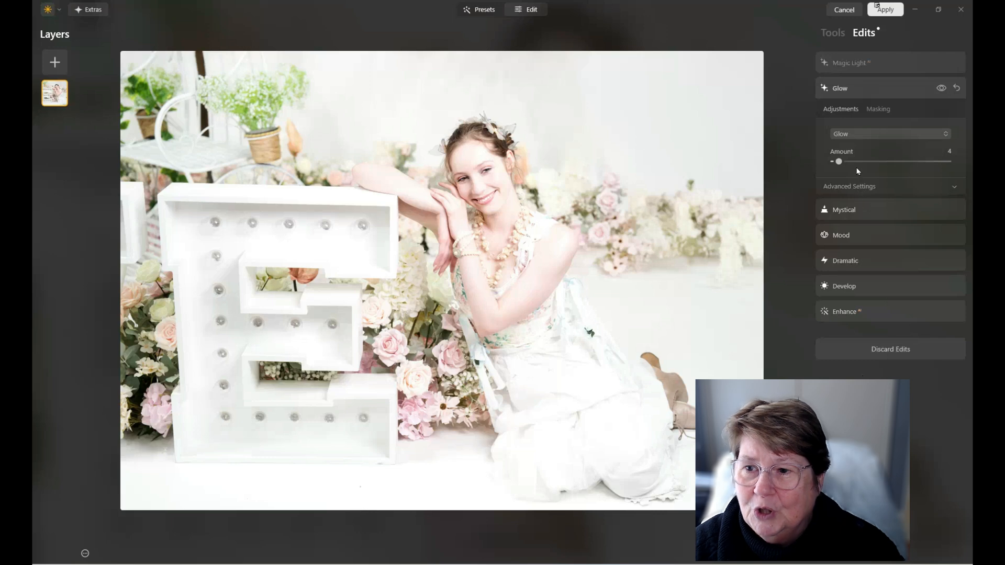
left_click(855, 209)
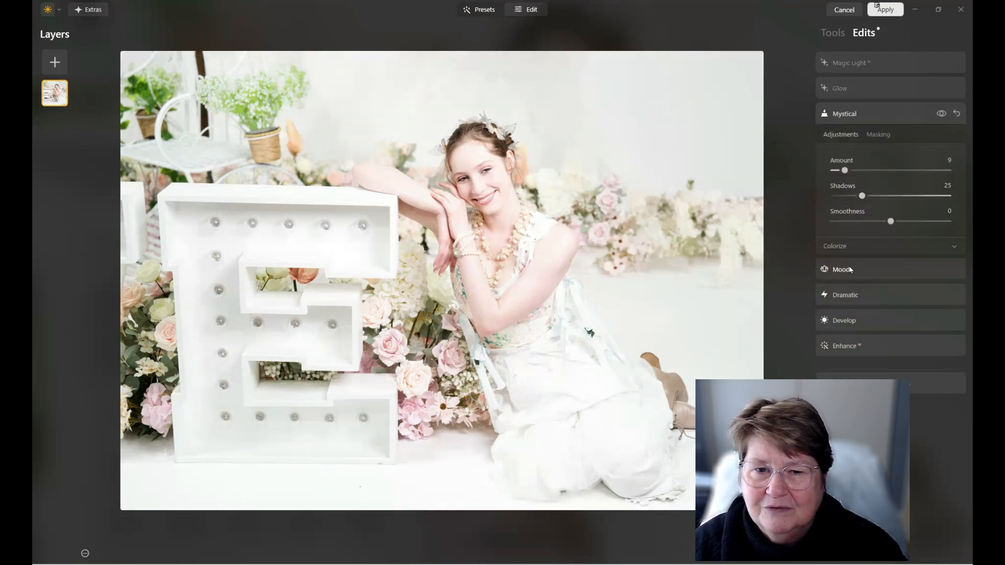
left_click(849, 295)
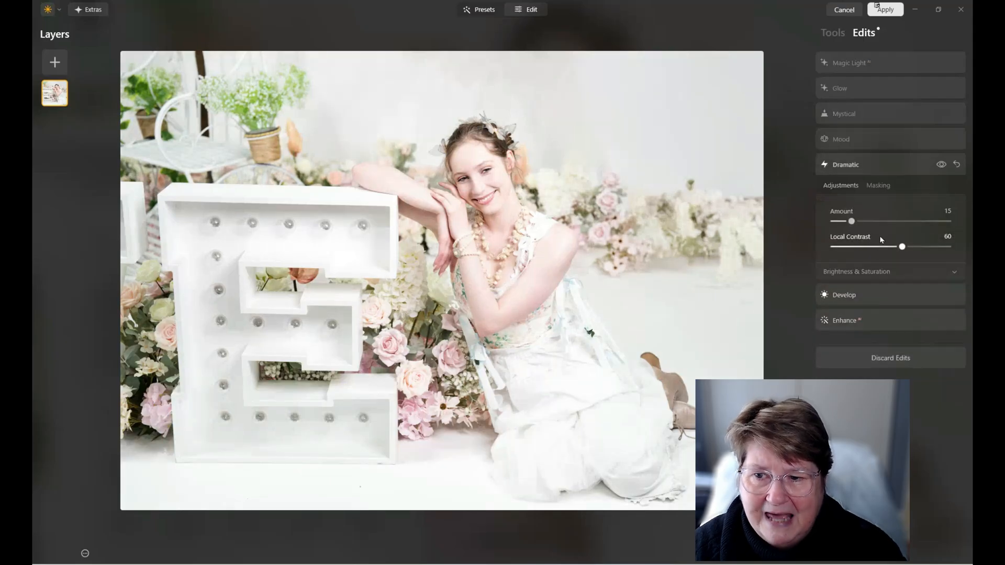
left_click(871, 296)
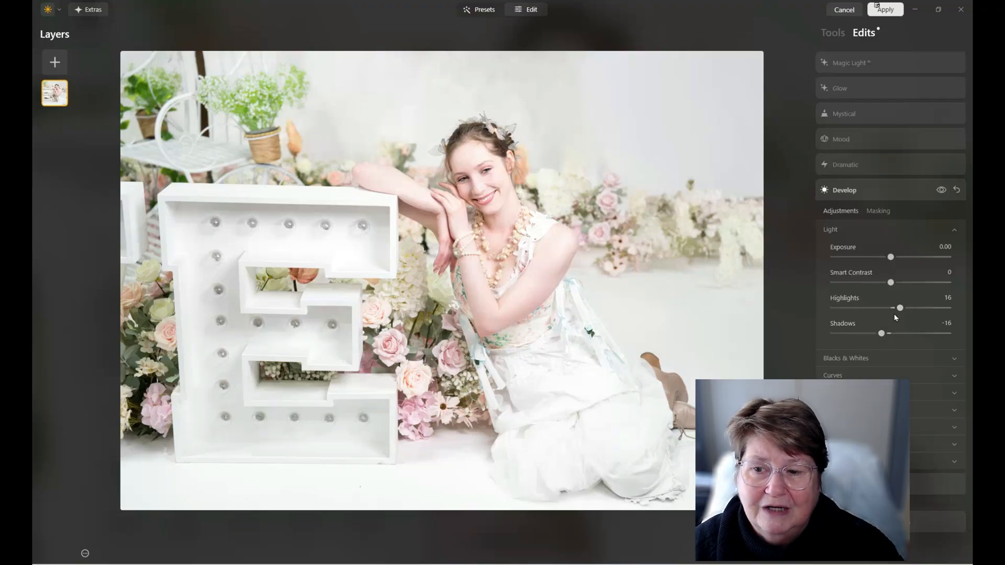
Step: Choose the Riverside LUT from Cinematic Toning in the Mood edit and check the Enhance edit's Accent setting
left_click(846, 138)
left_click(862, 185)
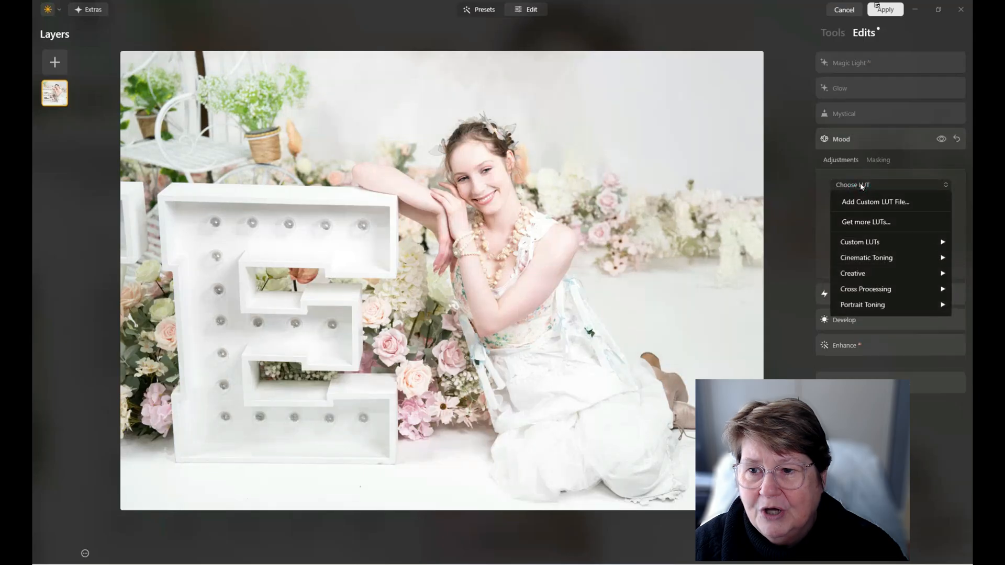
mouse_move(871, 257)
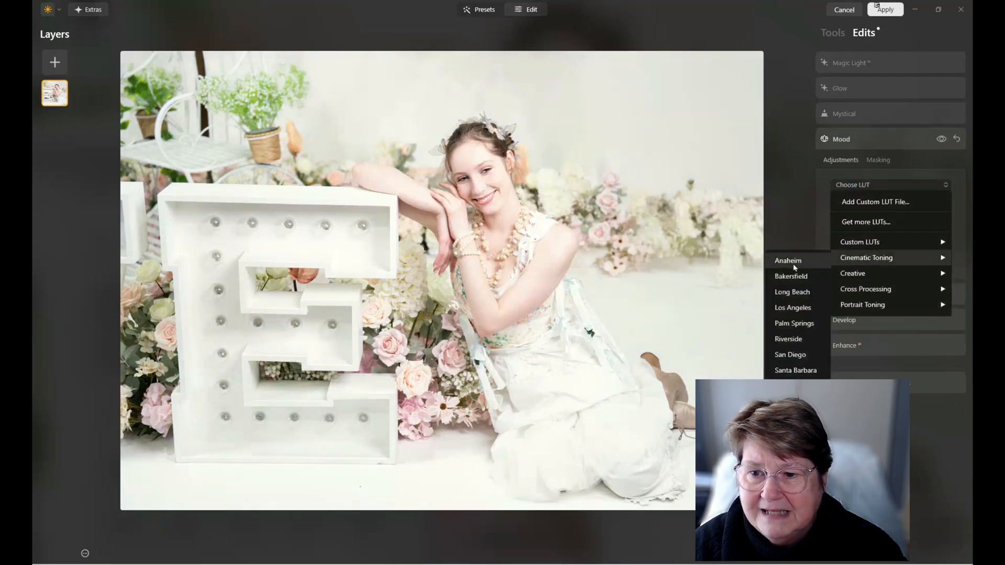
left_click(790, 339)
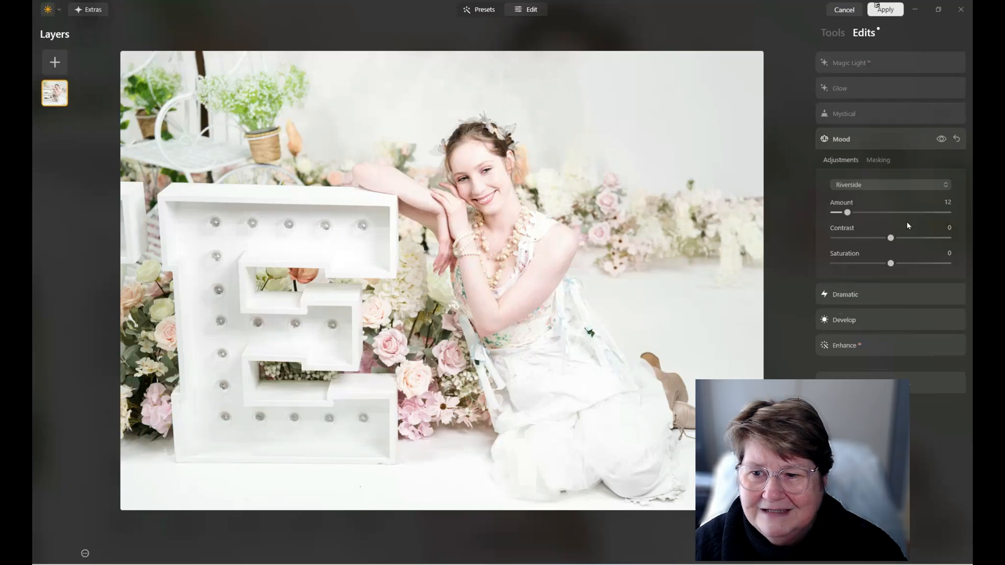
left_click(844, 347)
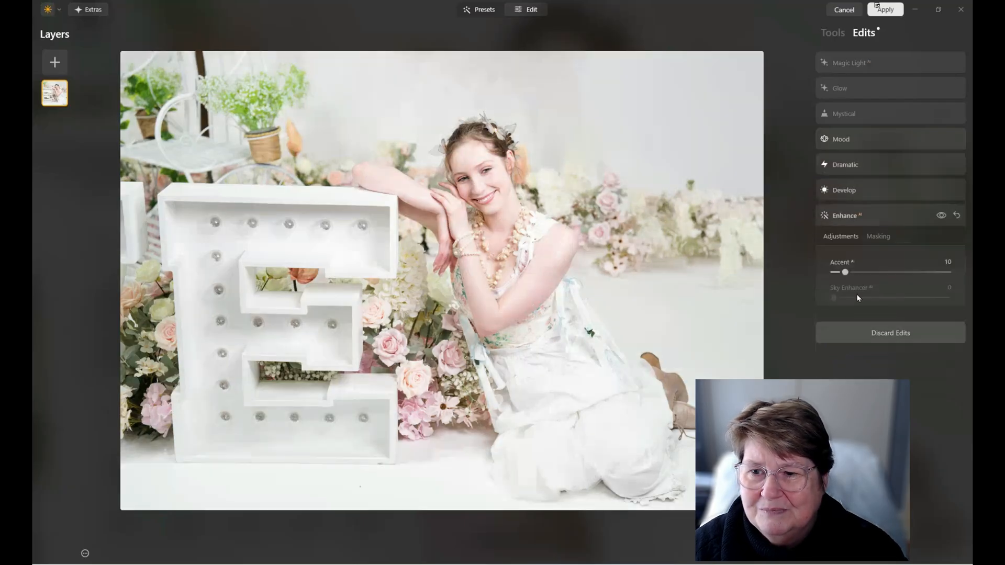
left_click(837, 271)
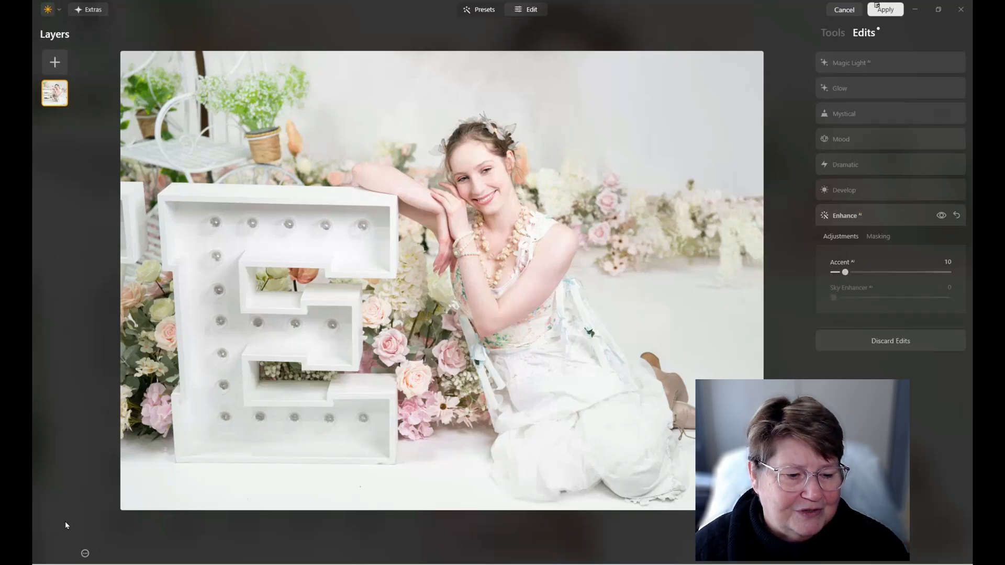
Step: Save the photo's current edits as a custom preset named "Love Is"
left_click(85, 555)
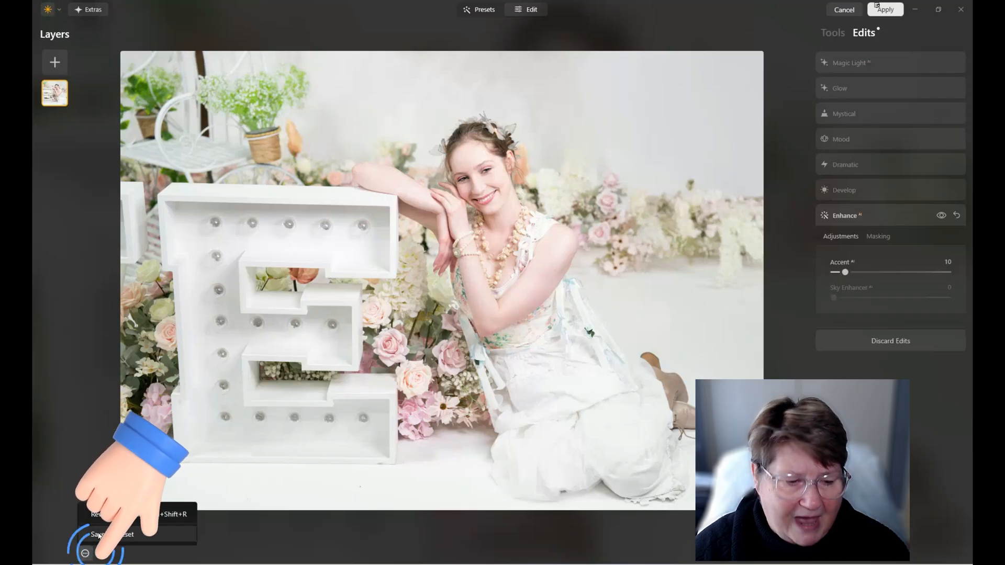
left_click(98, 536)
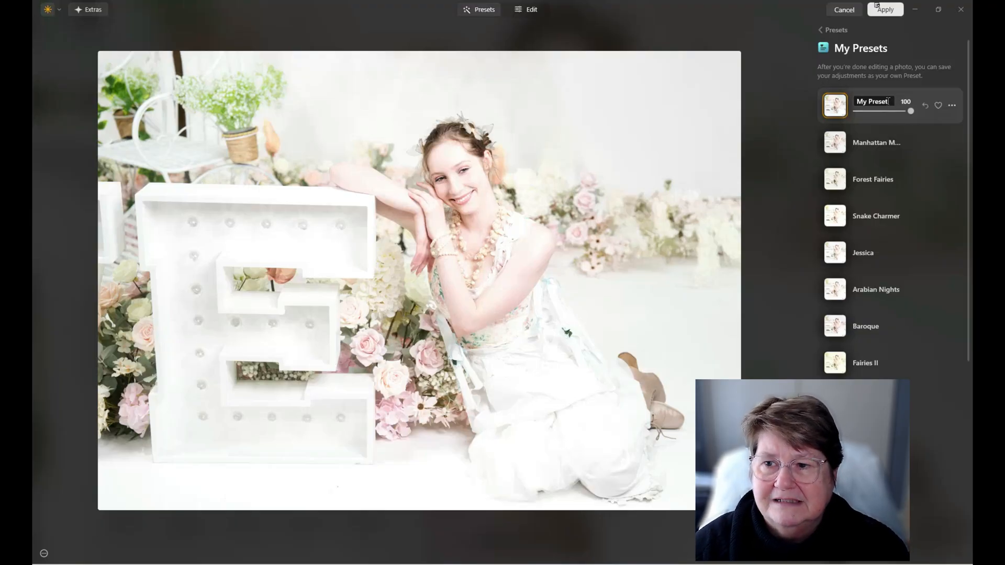
left_click_drag(889, 101, 857, 105)
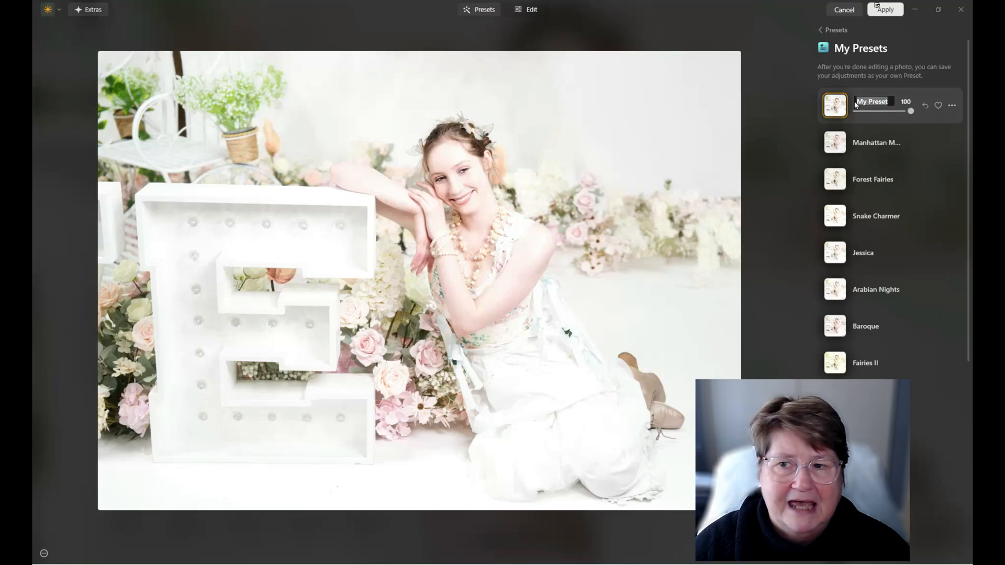
type("Love Is")
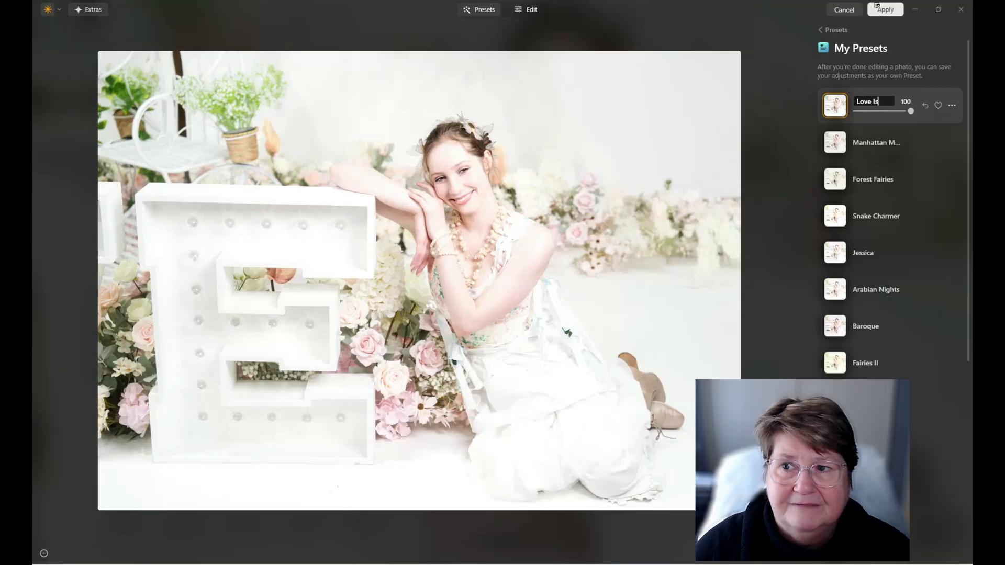
key("Return")
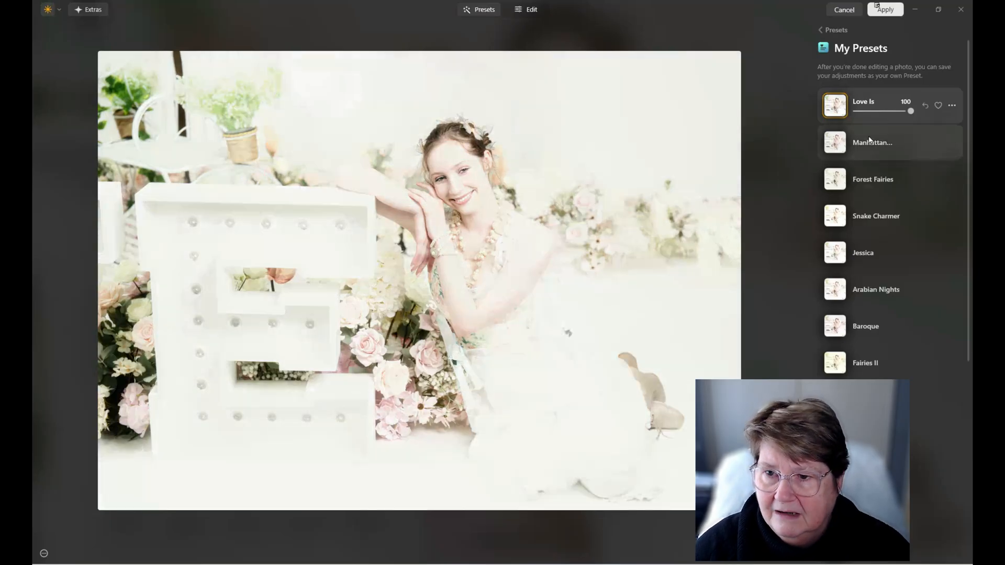
Step: Look through the saved presets in My Presets, previewing them on the photo, and return to Love Is
scroll(890, 455, "down", 4)
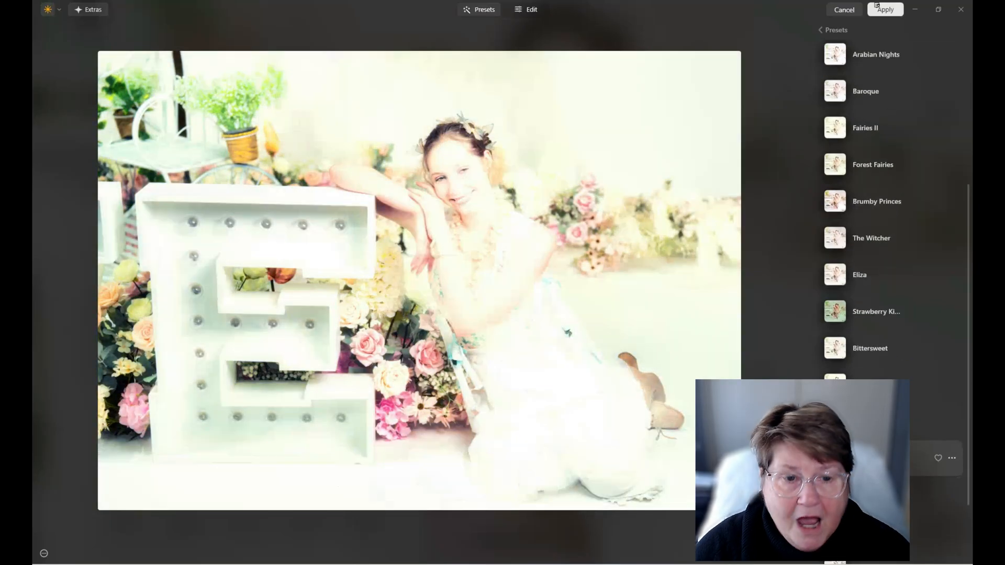
scroll(890, 445, "down", 2)
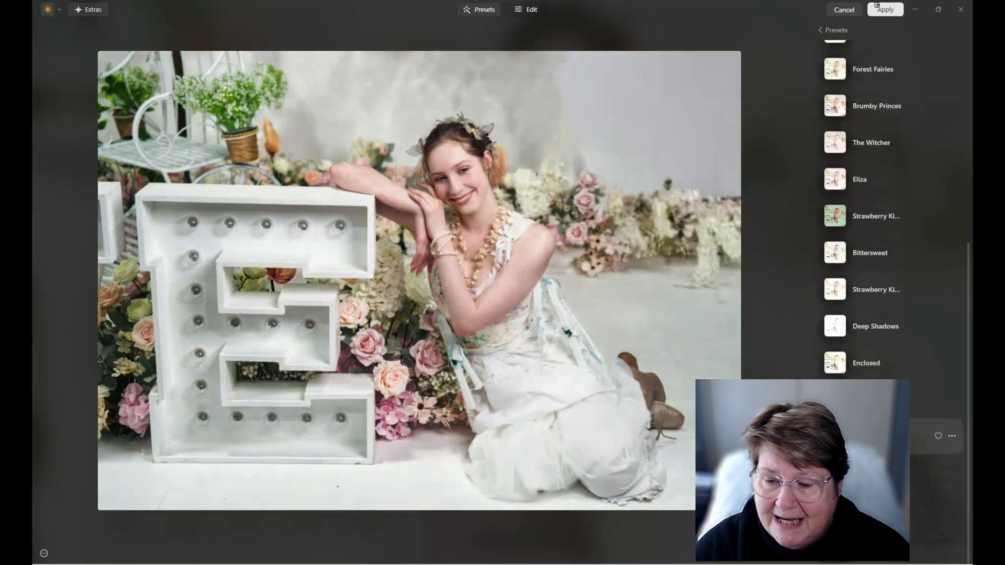
scroll(890, 436, "up", 6)
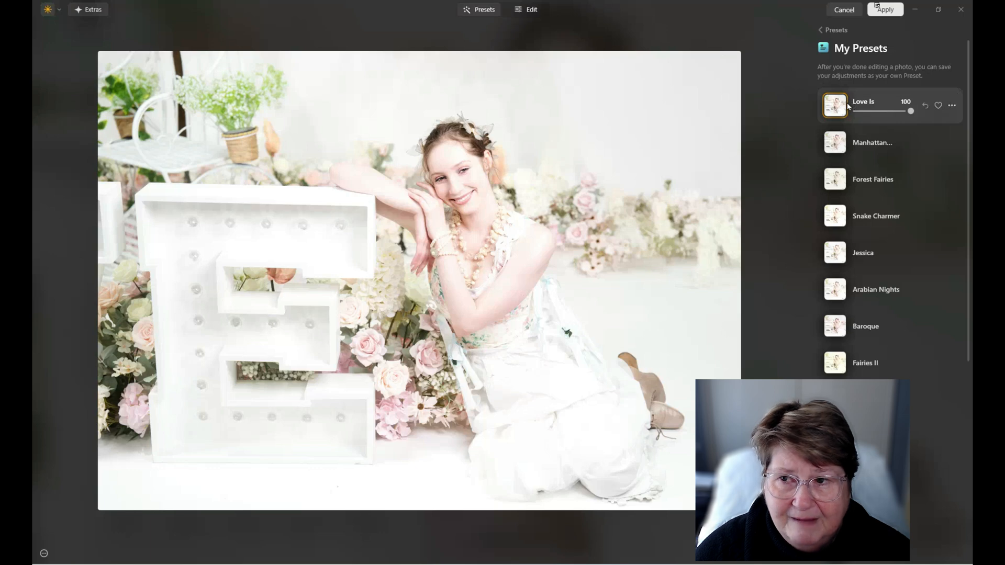
Step: Show the Love Is preset in File Explorer and widen the Name column to fit the full folder names
left_click(954, 107)
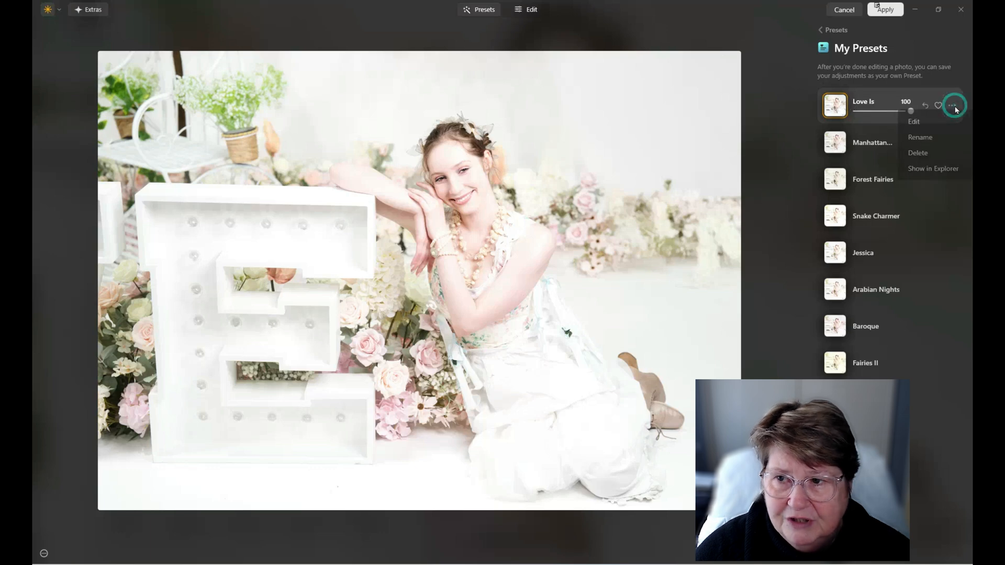
left_click(940, 170)
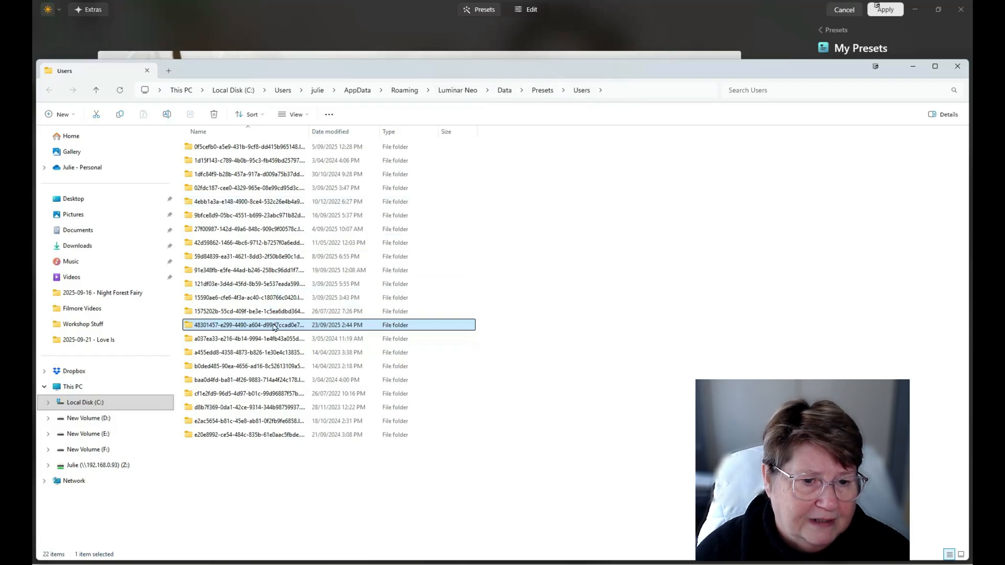
double_click(309, 132)
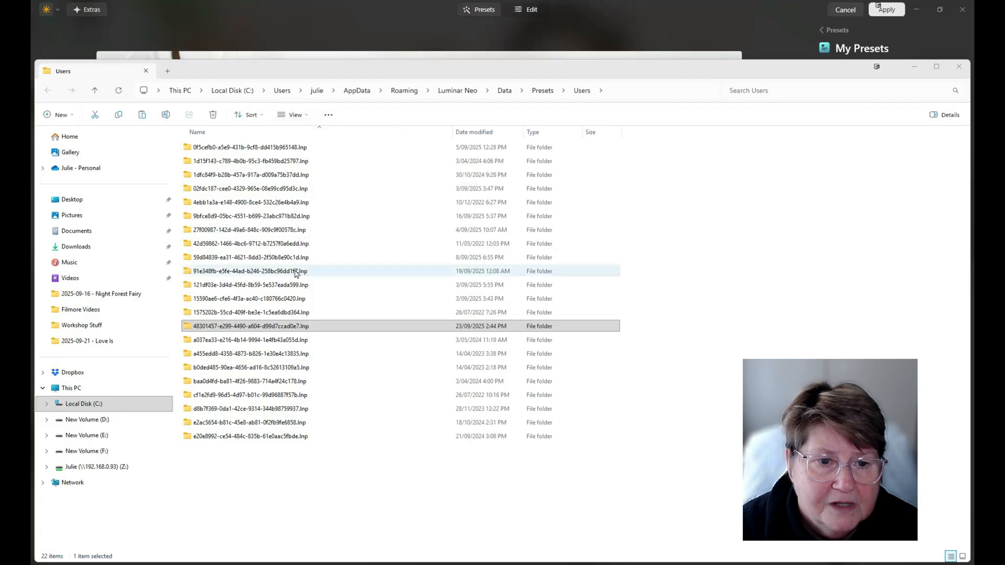
left_click(317, 120)
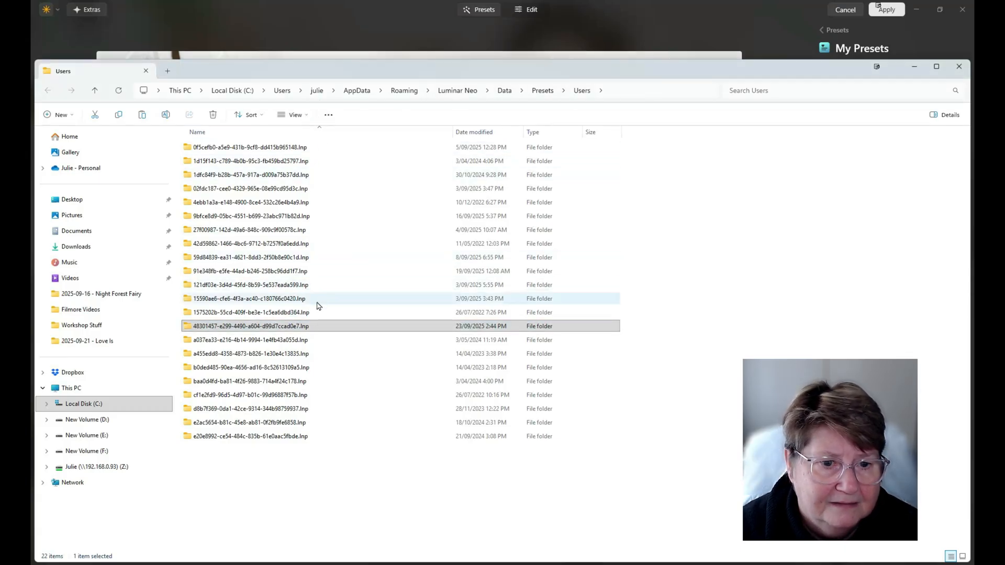
Step: Inspect the contents of the Love Is preset's .lnp folder and return to the Users presets folder
left_click(310, 325)
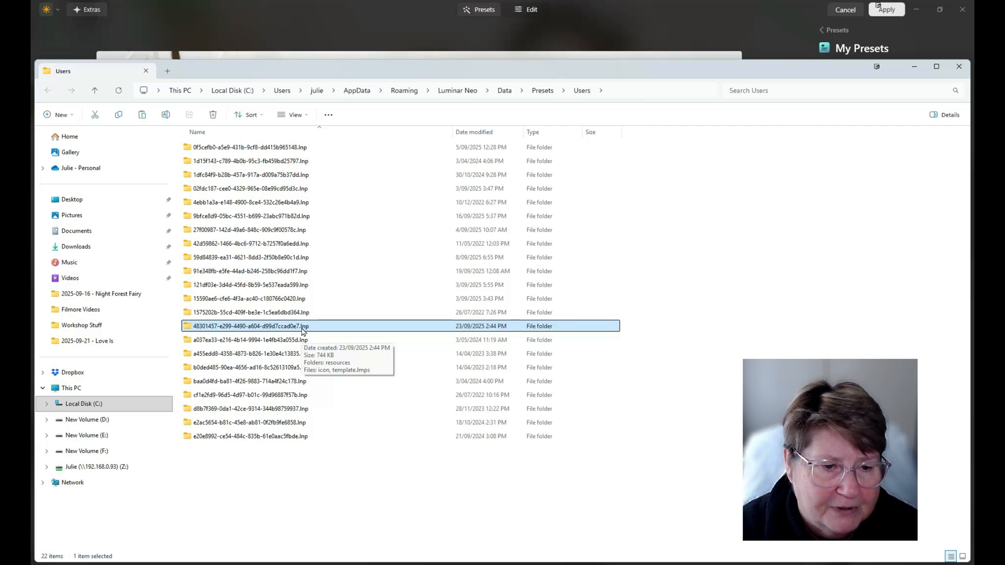
double_click(300, 327)
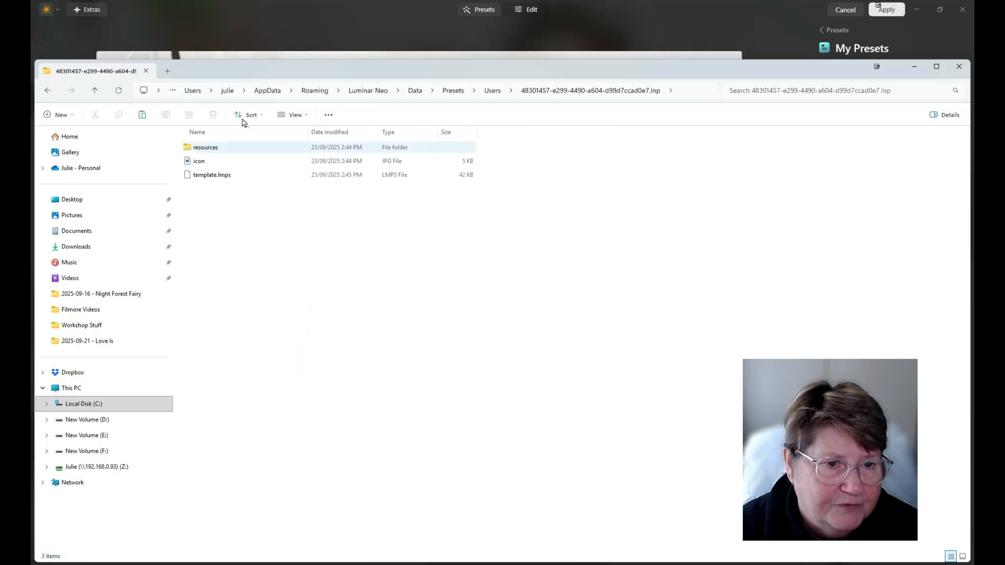
left_click(492, 90)
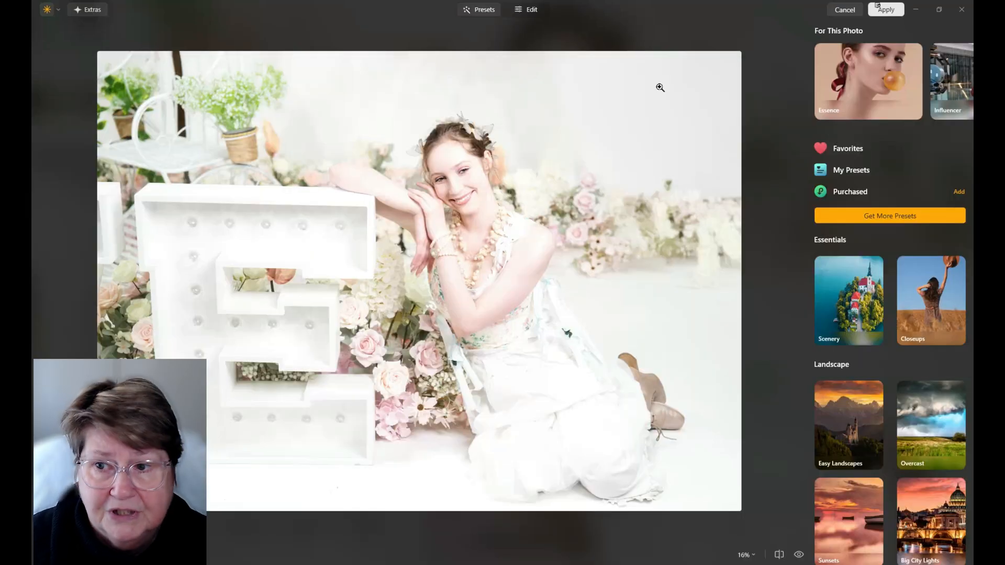
Step: Browse the presets marketplace, then view and dismiss the file picker for adding purchased presets
left_click(894, 221)
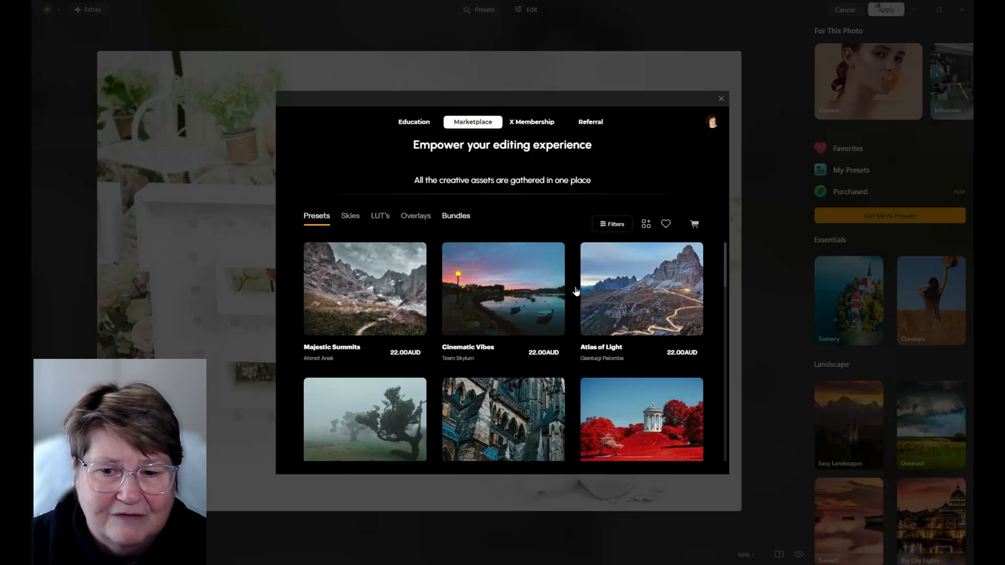
scroll(578, 295, "down", 4)
scroll(583, 333, "up", 5)
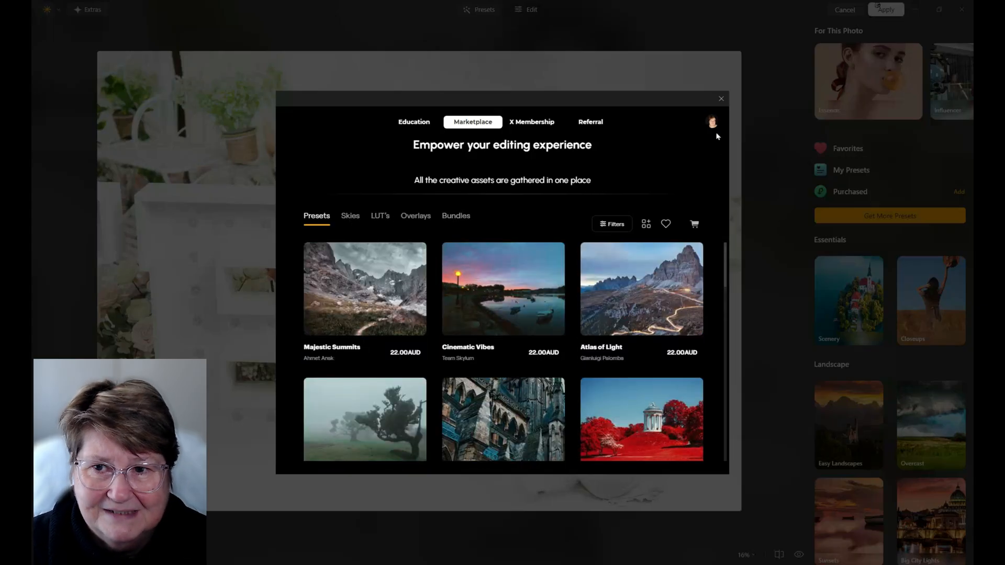
left_click(721, 99)
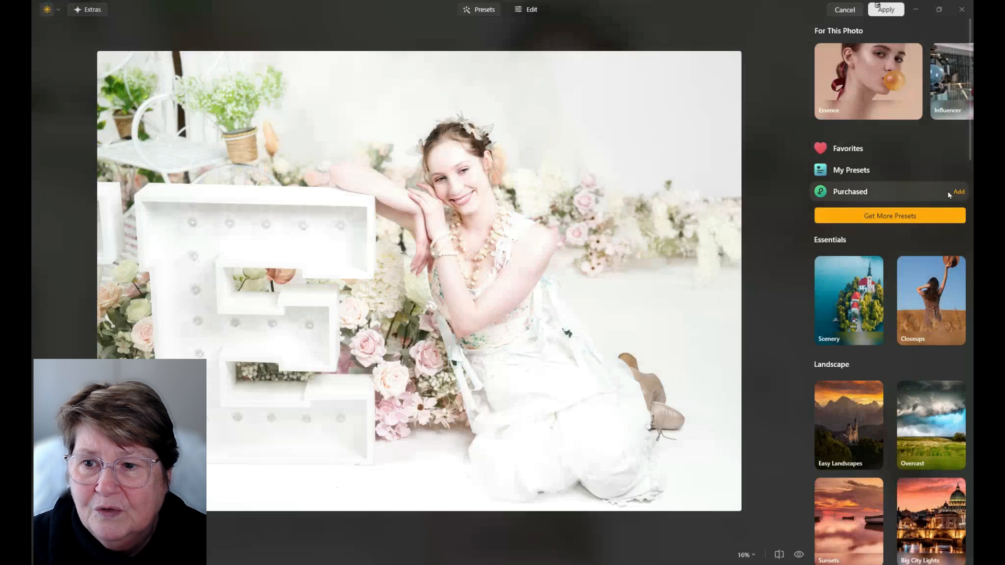
left_click(958, 192)
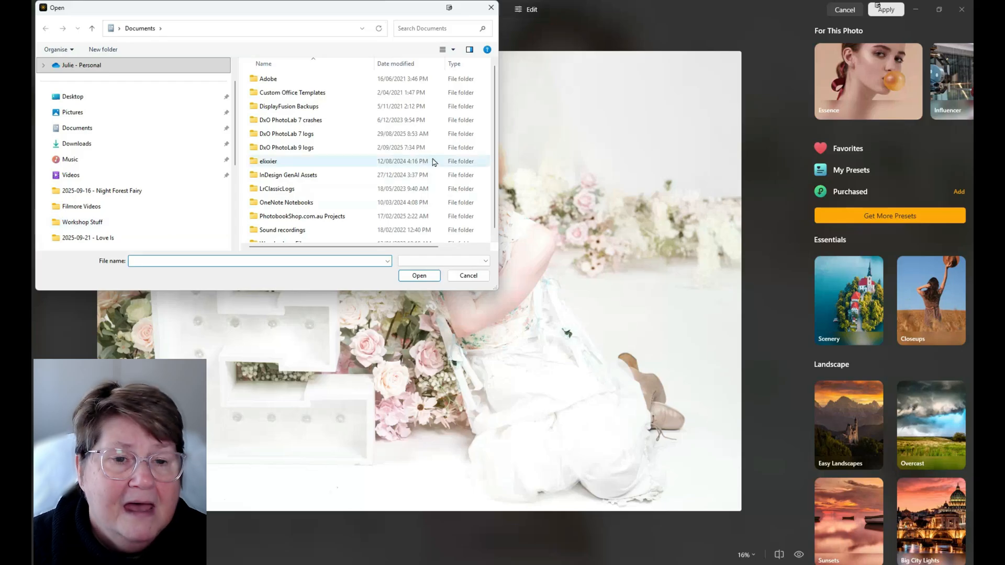
left_click(469, 277)
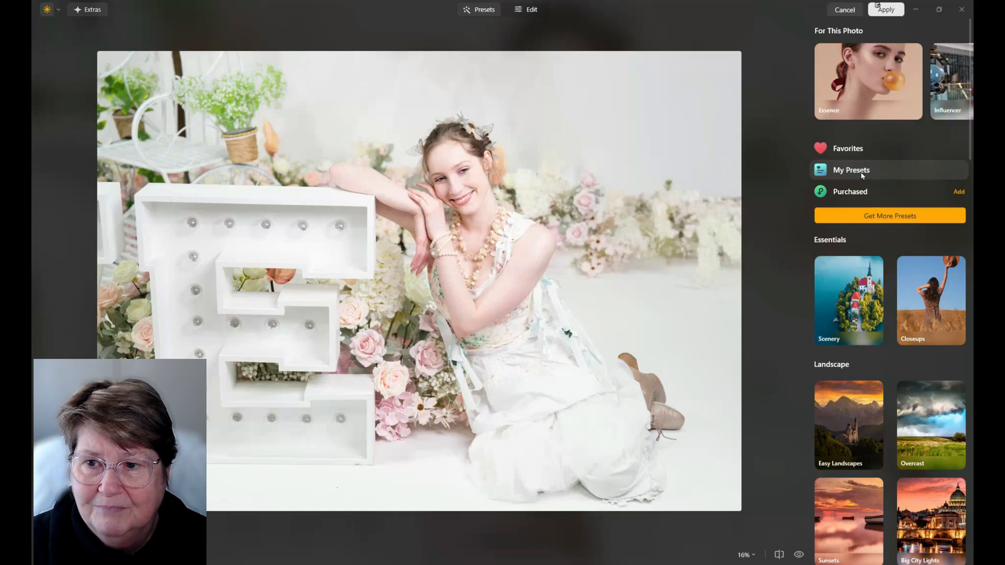
Step: Apply the Love Is preset from My Presets to the photo at 100 strength
left_click(860, 172)
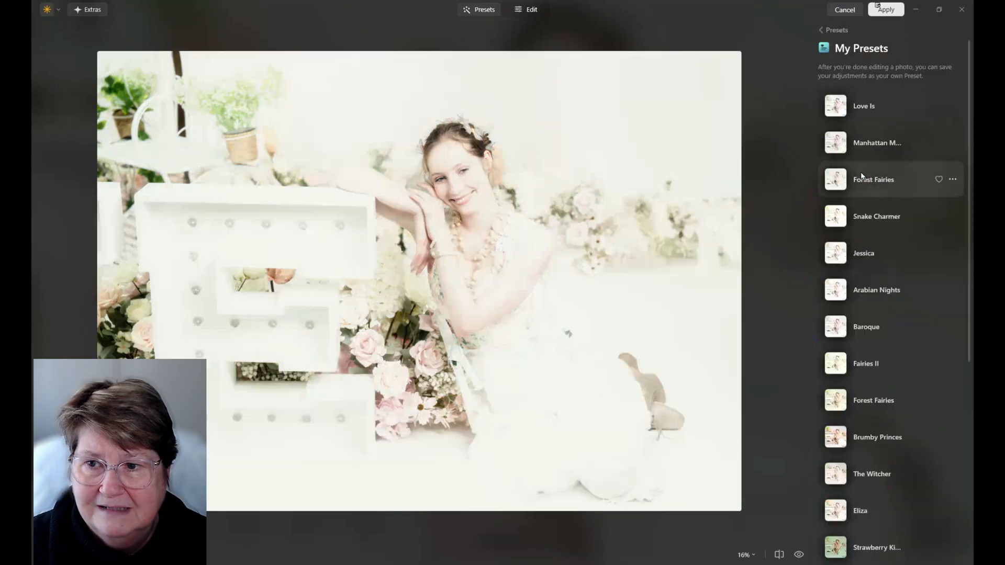
left_click(861, 106)
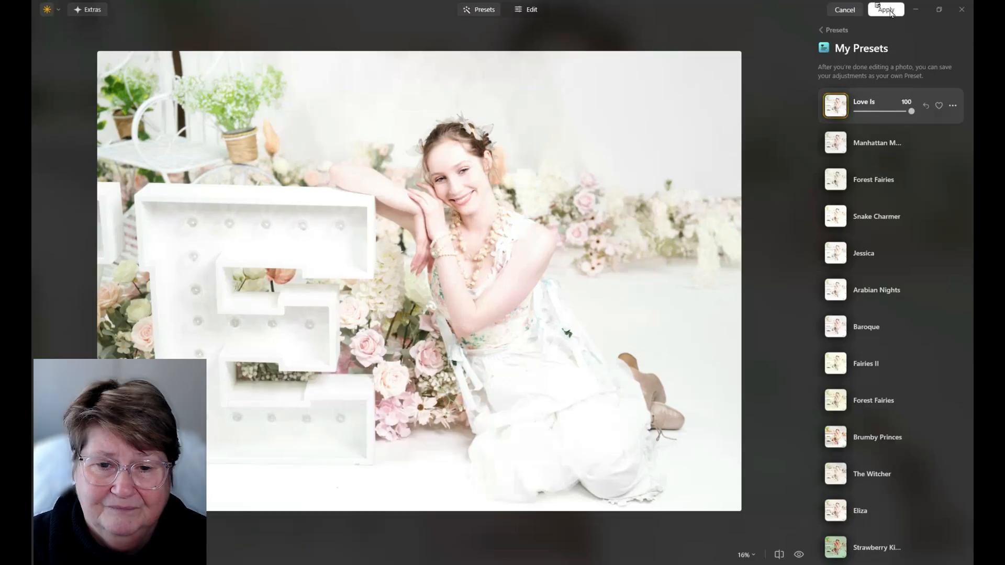